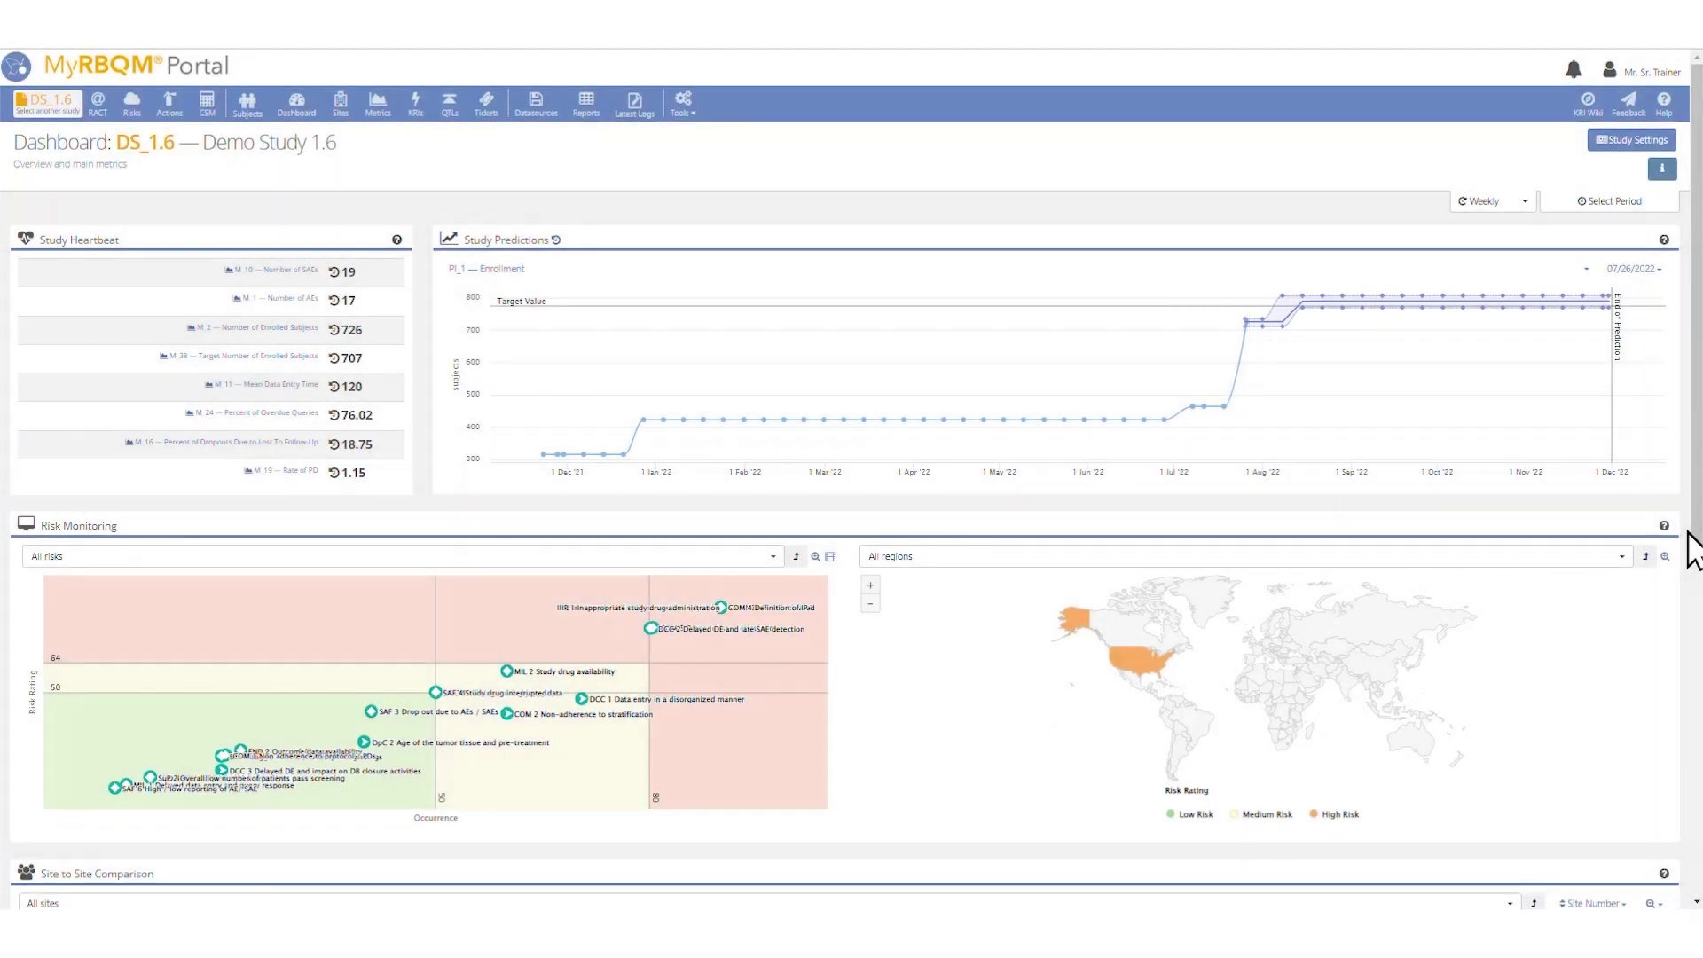
click(1590, 274)
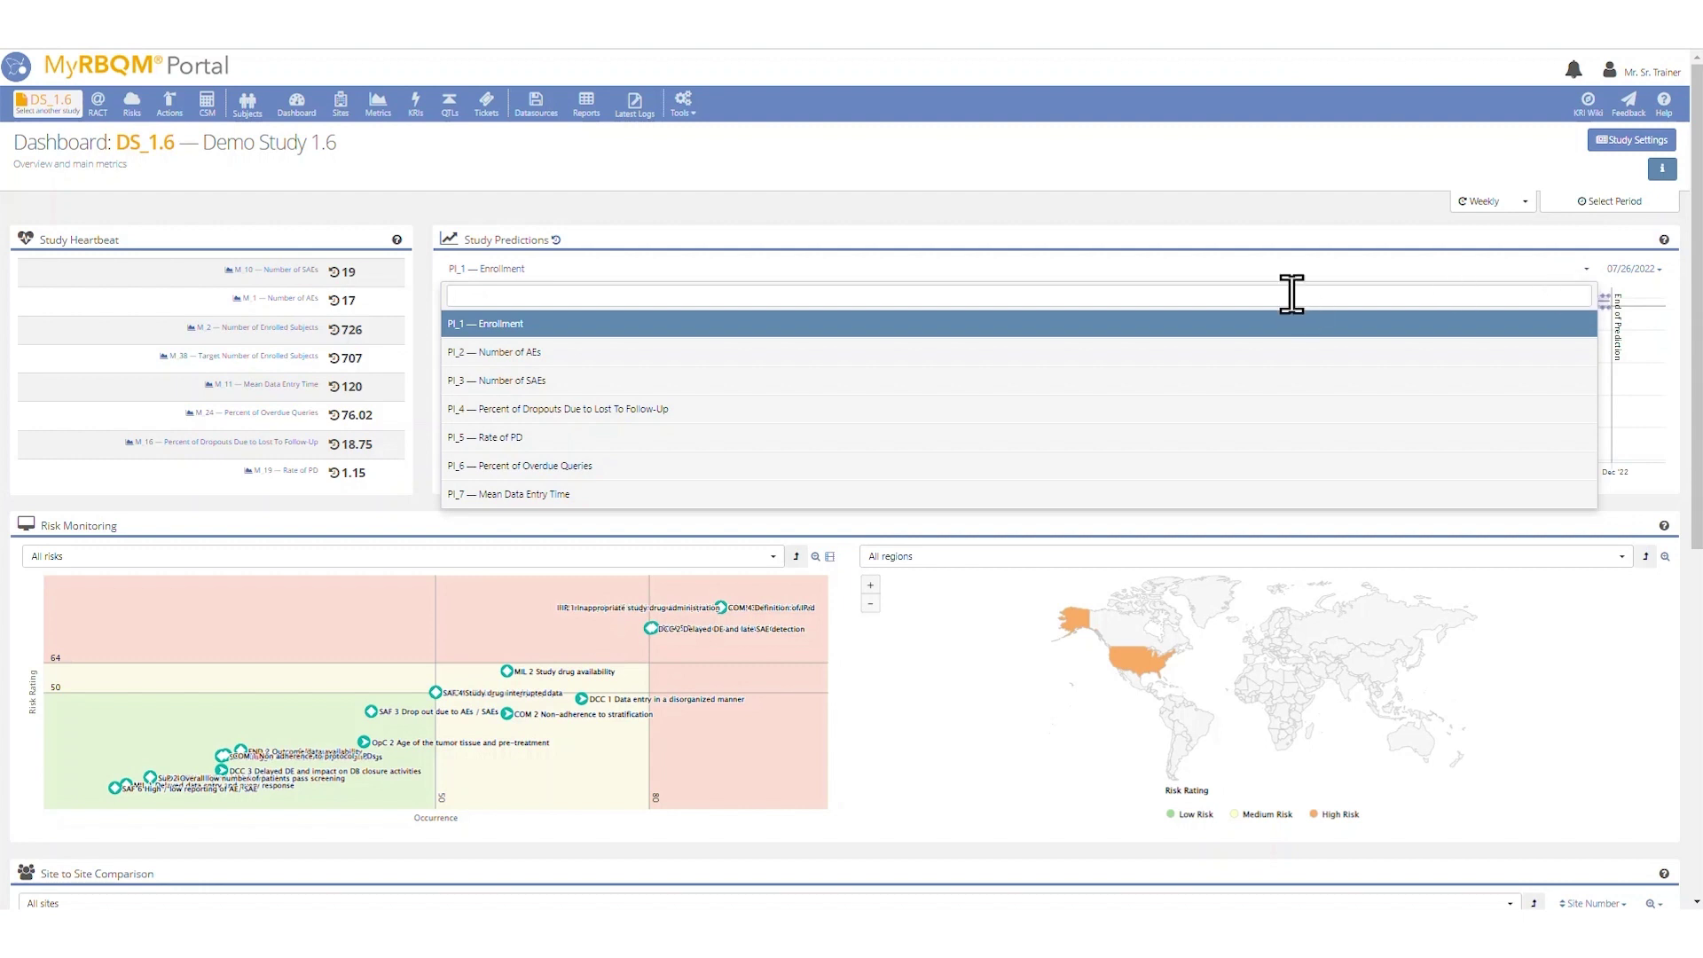
click(1267, 350)
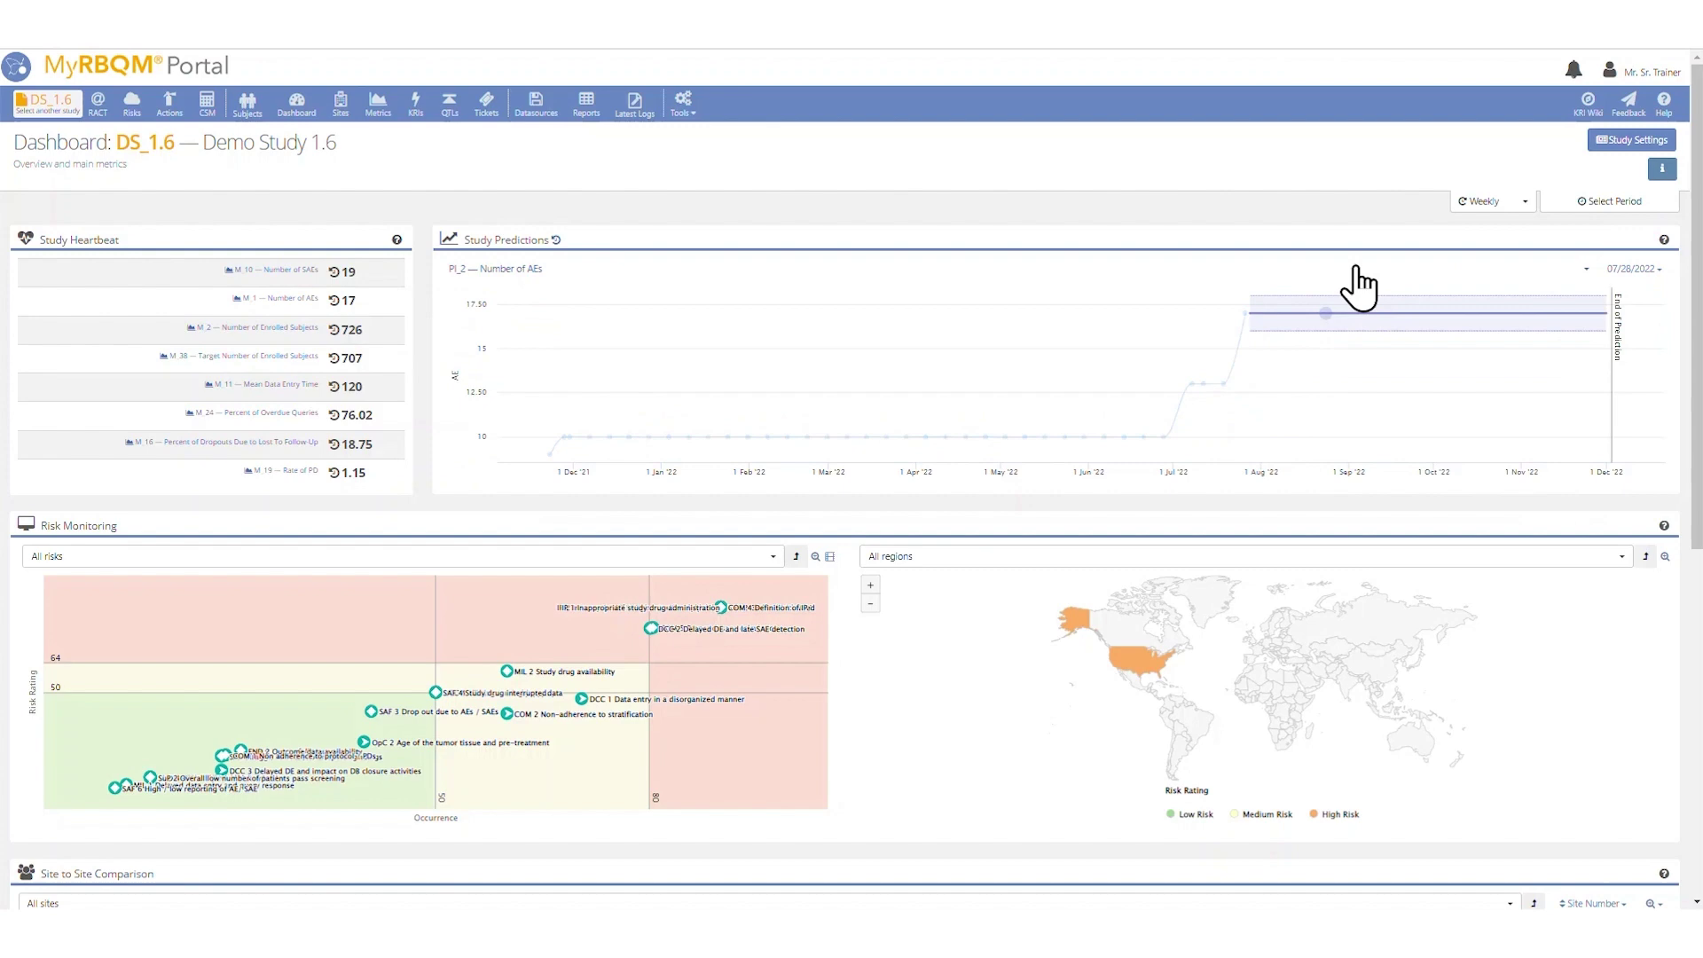
click(1588, 282)
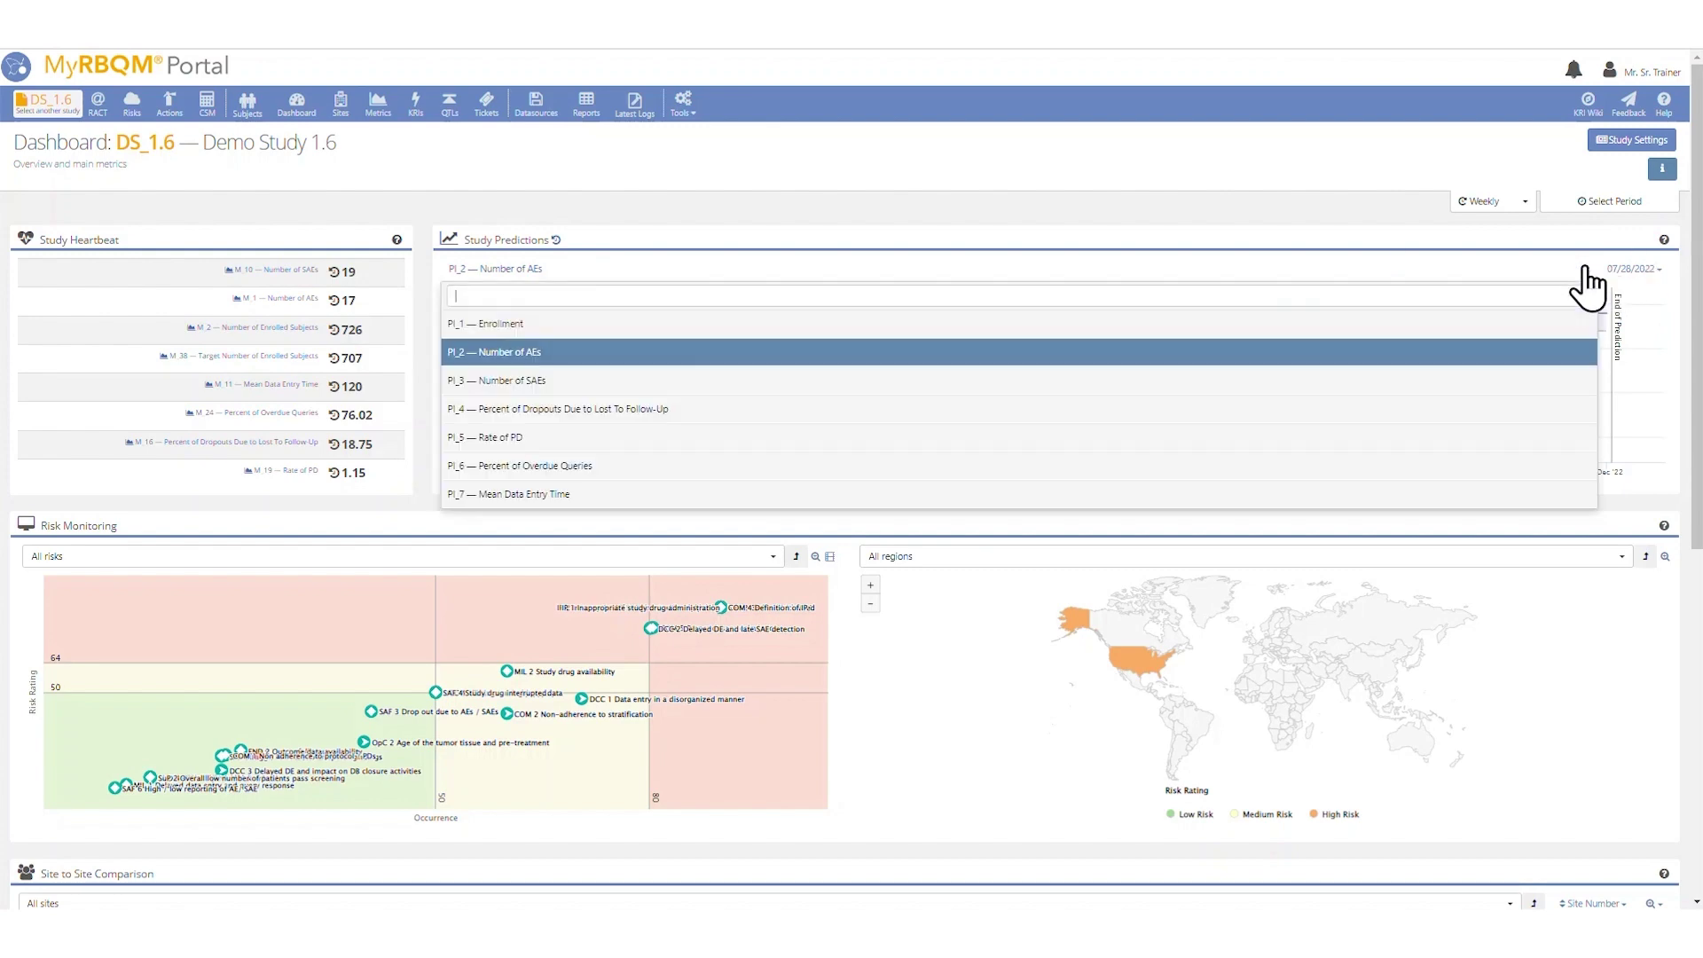
click(1443, 323)
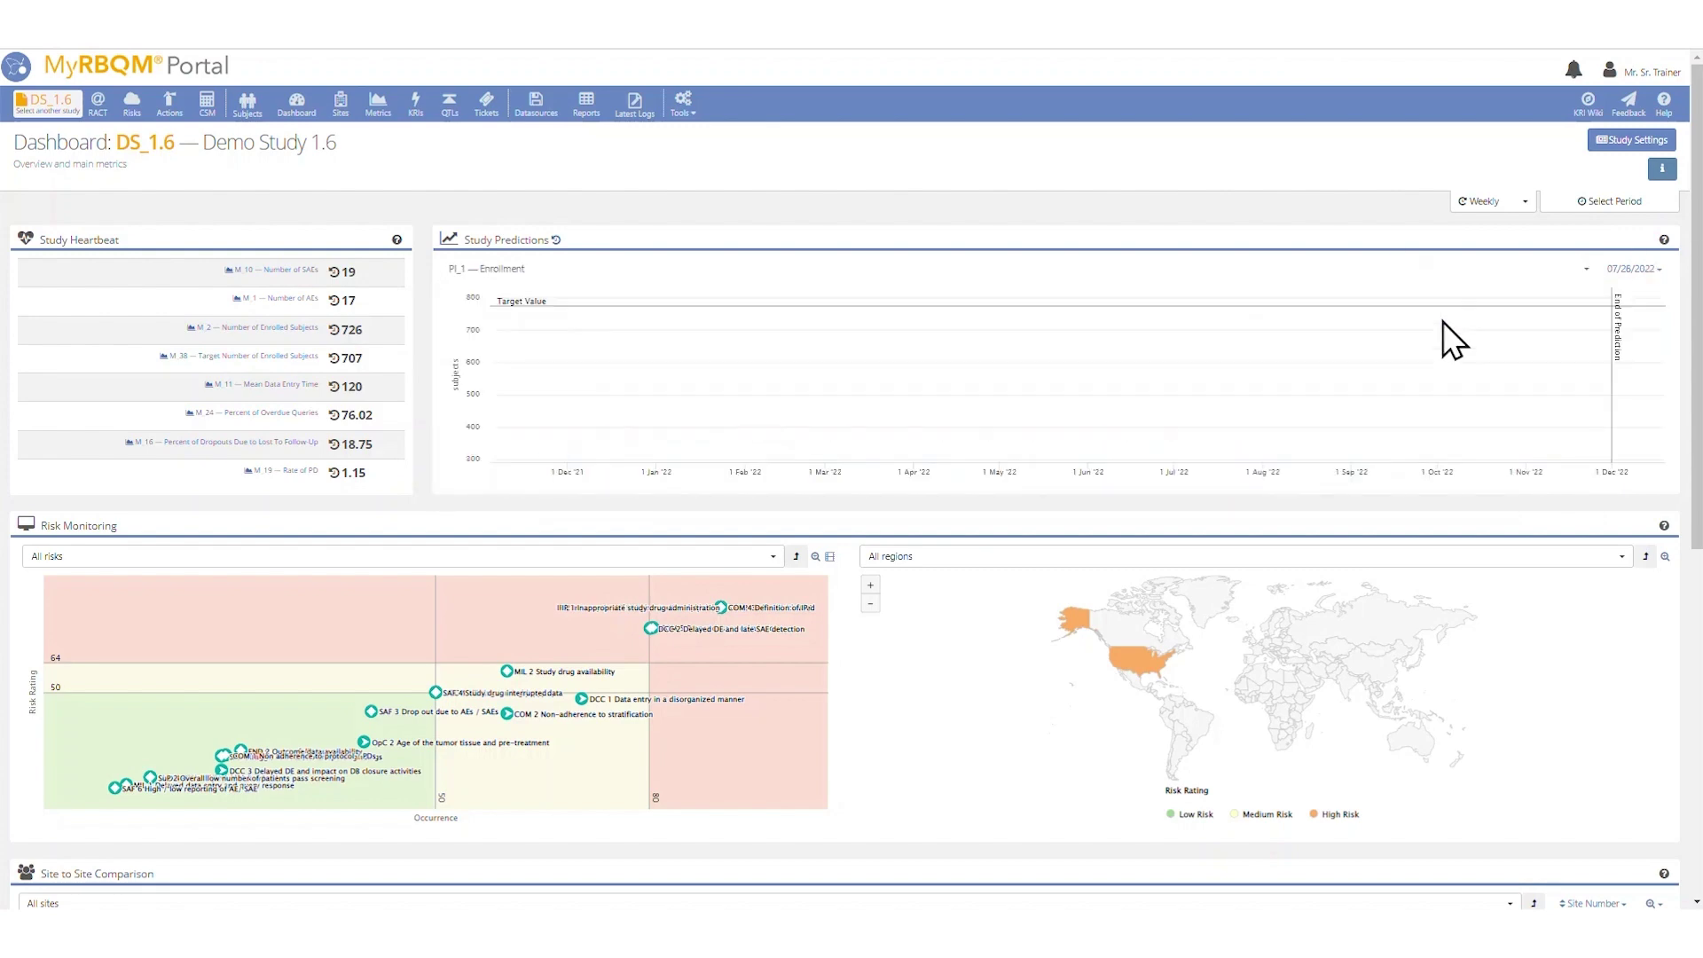